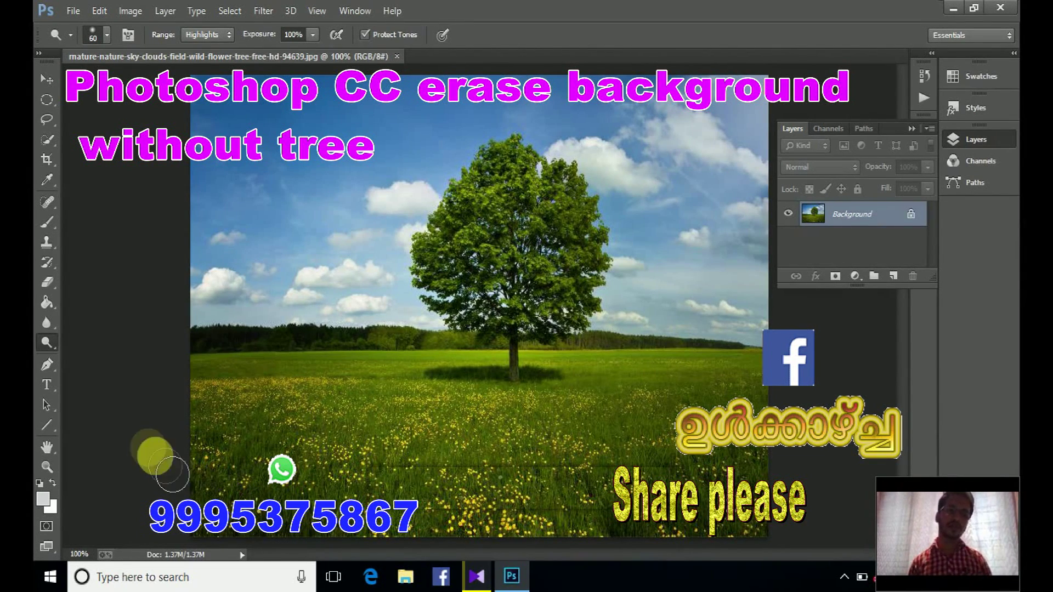
Step: Select the tree, distant tree line and meadow with a freehand Lasso outline, leaving out most of the sky
left_click(46, 125)
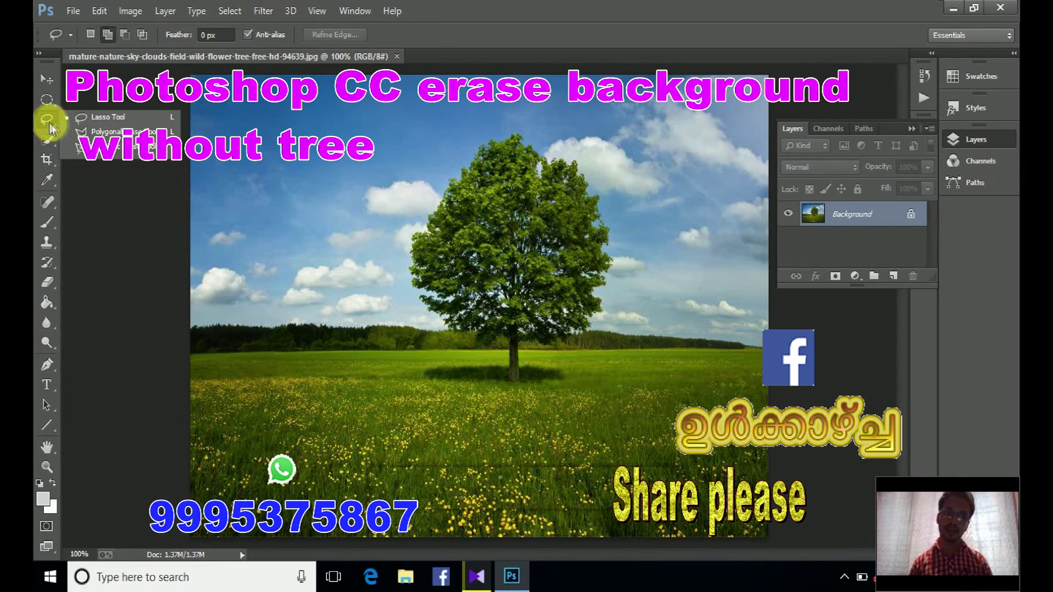
left_click(123, 124)
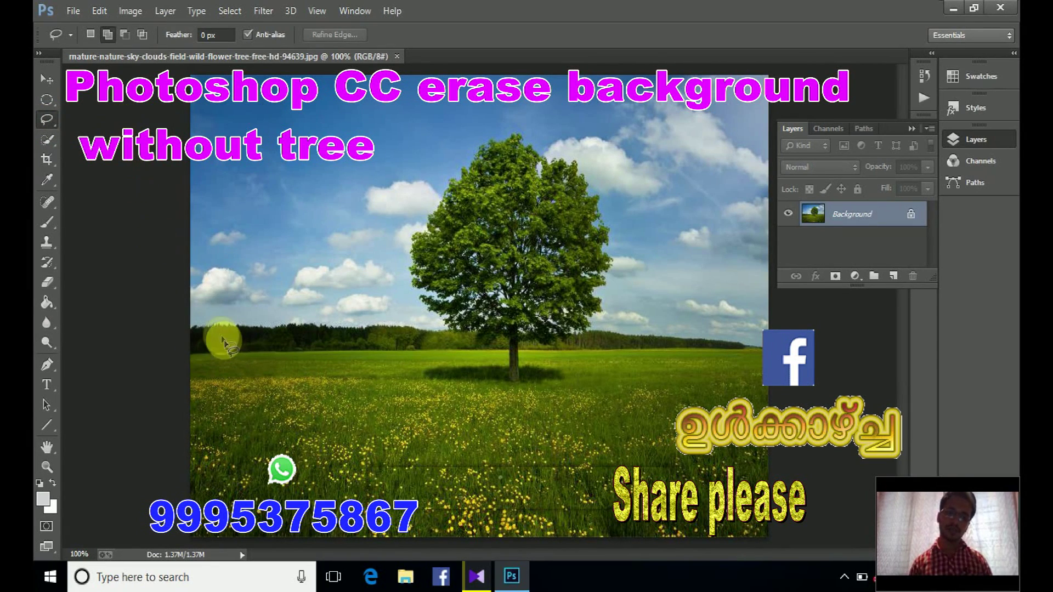
left_click_drag(217, 333, 535, 234)
key("ctrl+d")
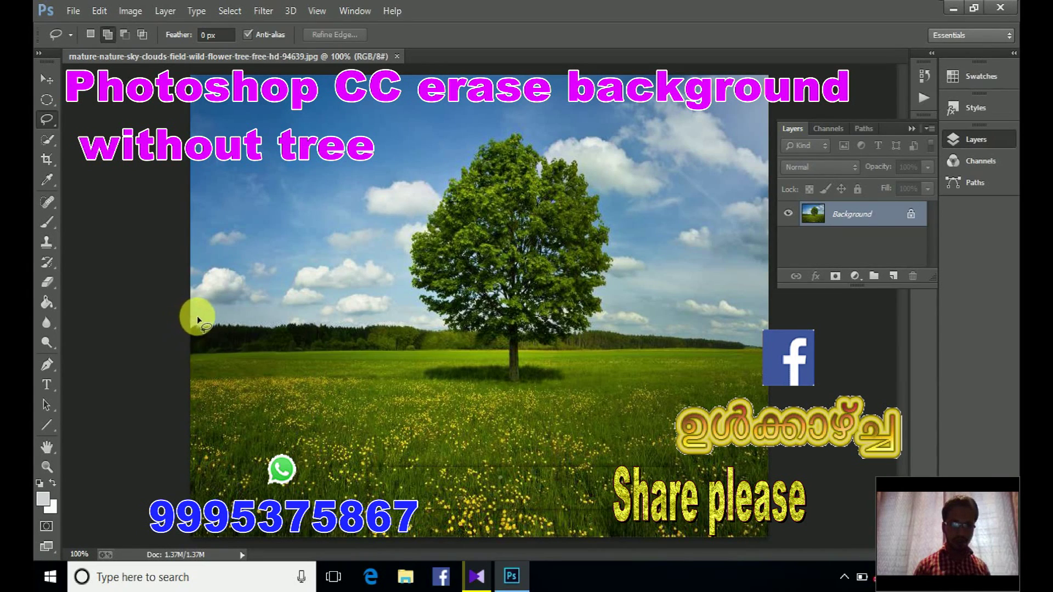
mouse_move(224, 319)
left_mouse_down()
mouse_move(379, 313)
mouse_move(409, 200)
mouse_move(435, 153)
mouse_move(498, 123)
mouse_move(561, 128)
mouse_move(622, 223)
mouse_move(649, 328)
mouse_move(684, 339)
mouse_move(734, 334)
mouse_move(781, 384)
mouse_move(772, 579)
mouse_move(294, 551)
mouse_move(176, 555)
mouse_move(172, 423)
mouse_move(192, 317)
left_mouse_up()
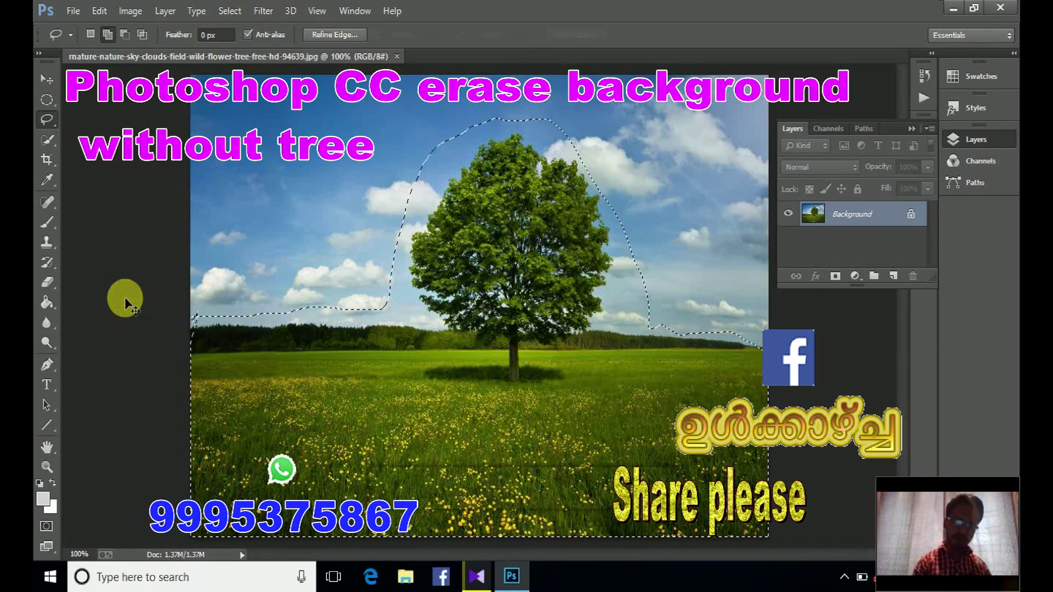
Step: Copy the selected area to a new layer and hide the Background layer
key("m")
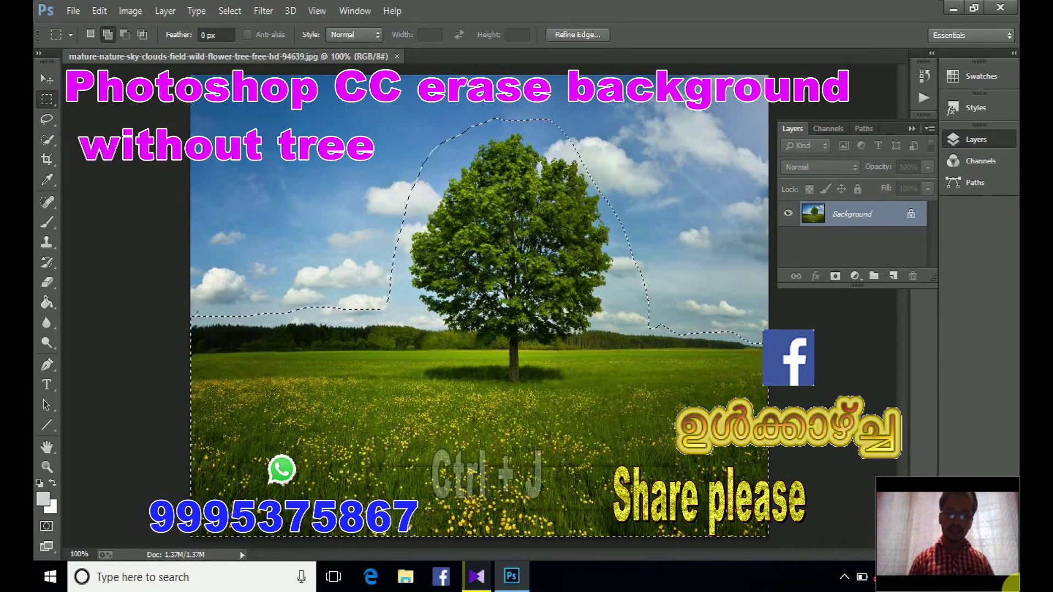
key("ctrl+j")
left_click(860, 218)
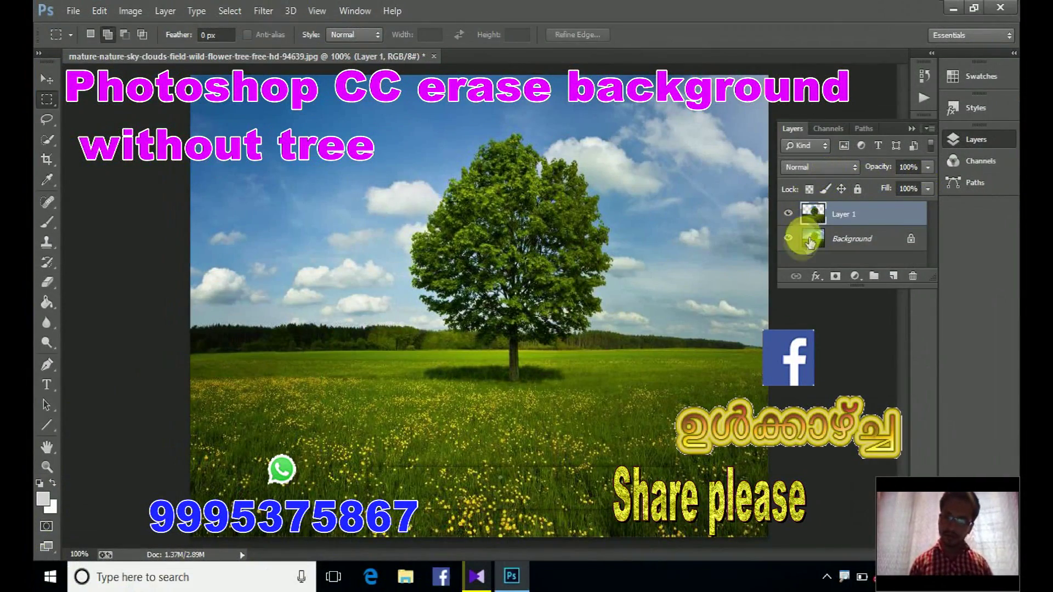
left_click(790, 240)
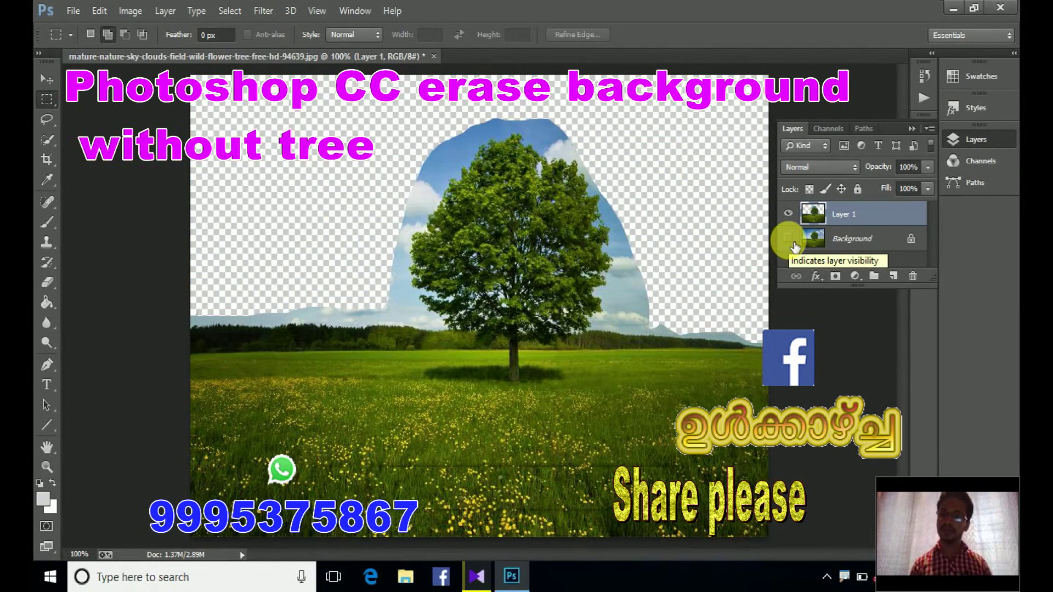
left_click(790, 240)
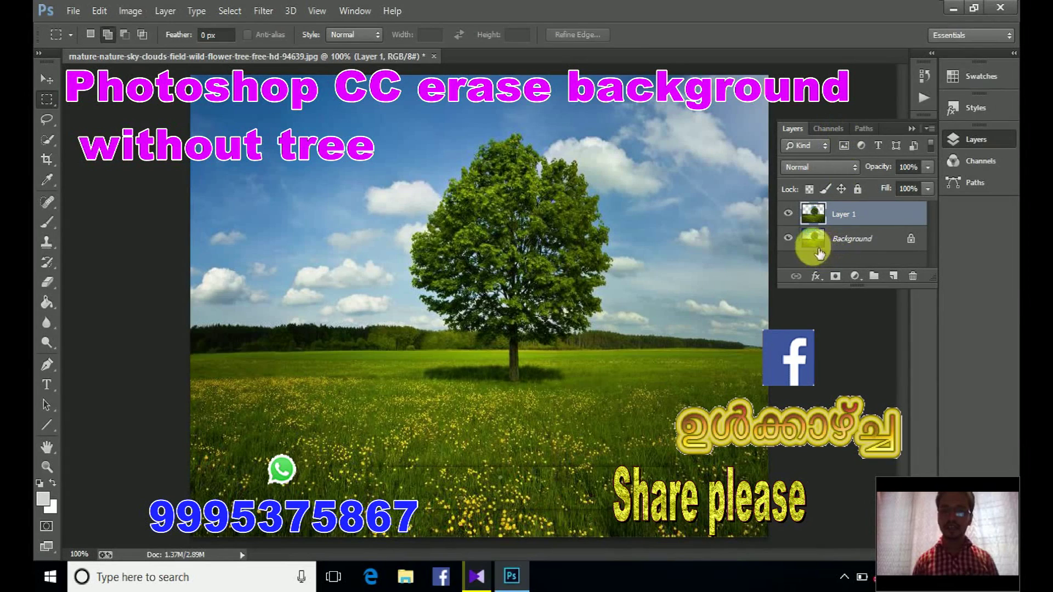
left_click(791, 241)
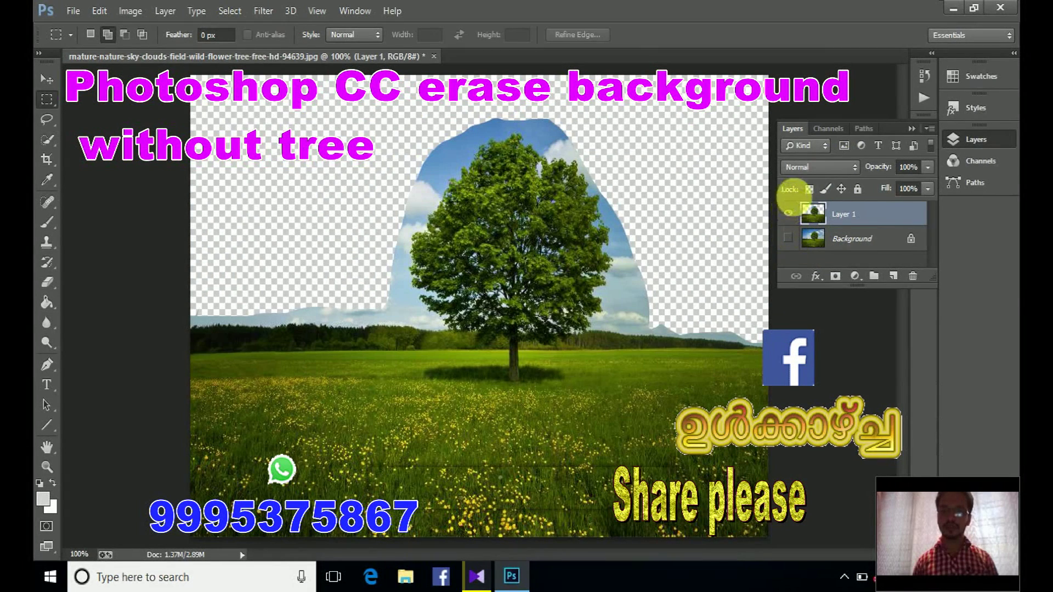
Step: Isolate the Blue channel and duplicate it
left_click(826, 129)
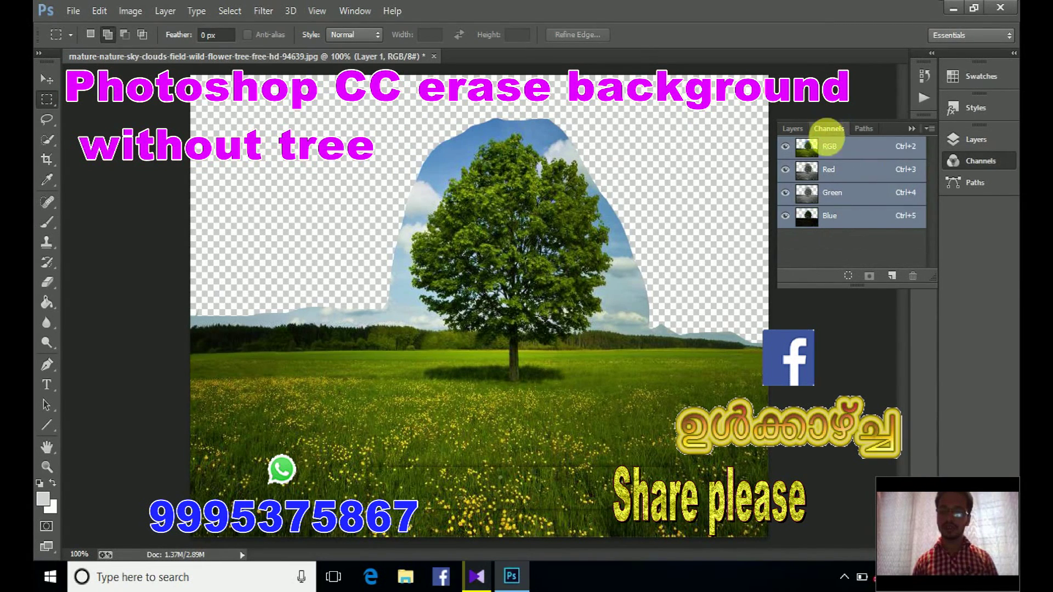
left_click(841, 224)
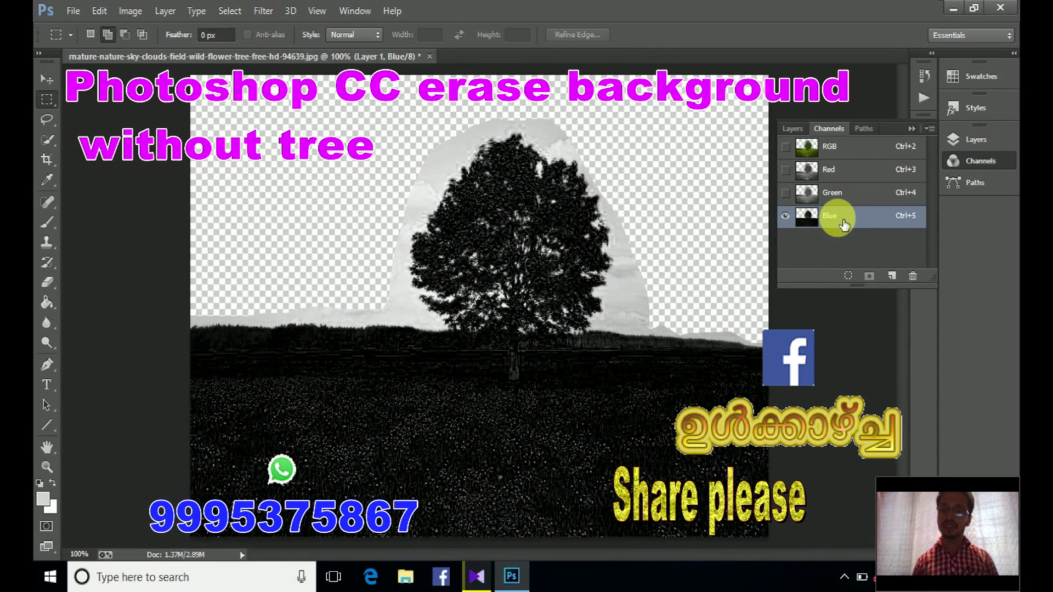
left_click_drag(843, 224, 902, 284)
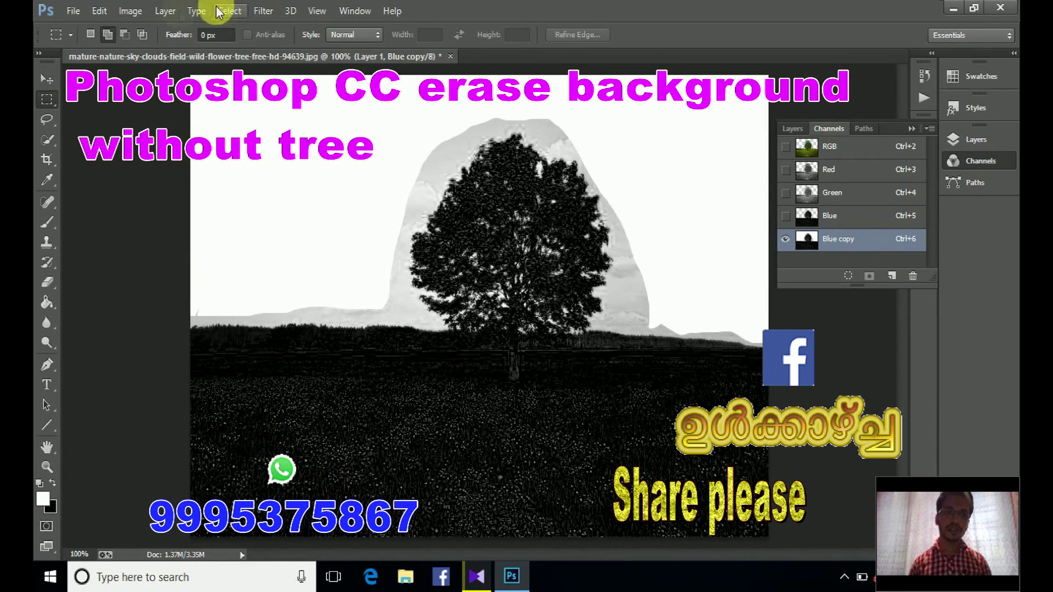
Step: Apply Levels to the Blue copy channel, raising the black input to 91 and lowering the white input to whiten the sky
left_click(131, 11)
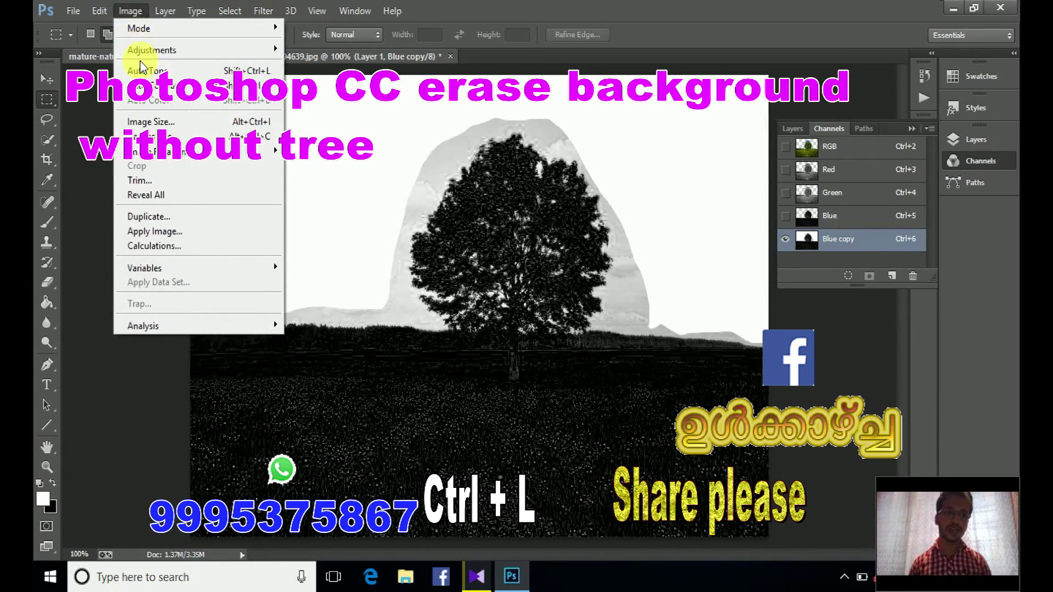
mouse_move(144, 52)
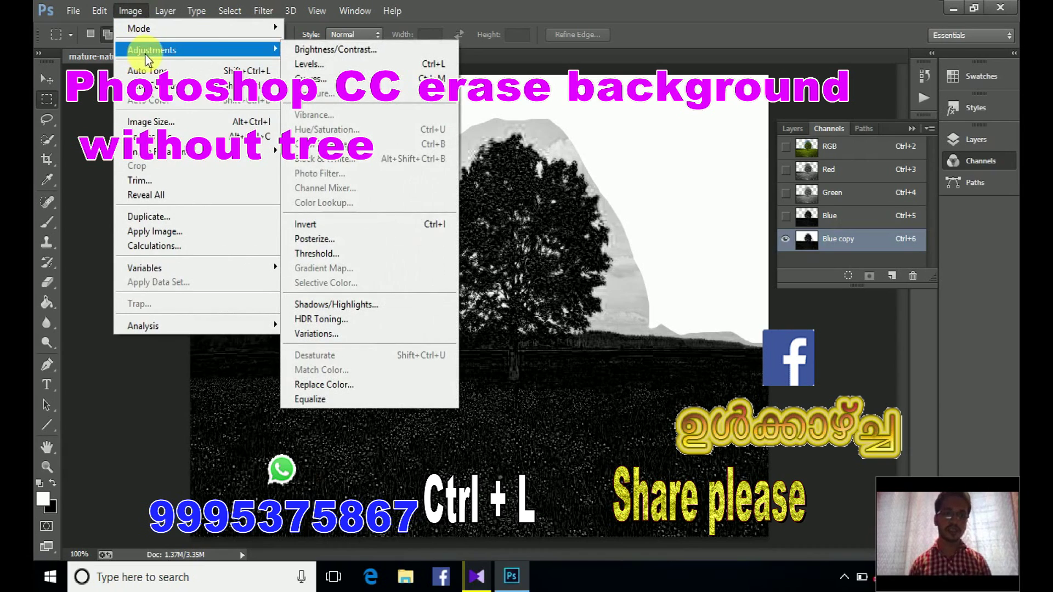
left_click(338, 67)
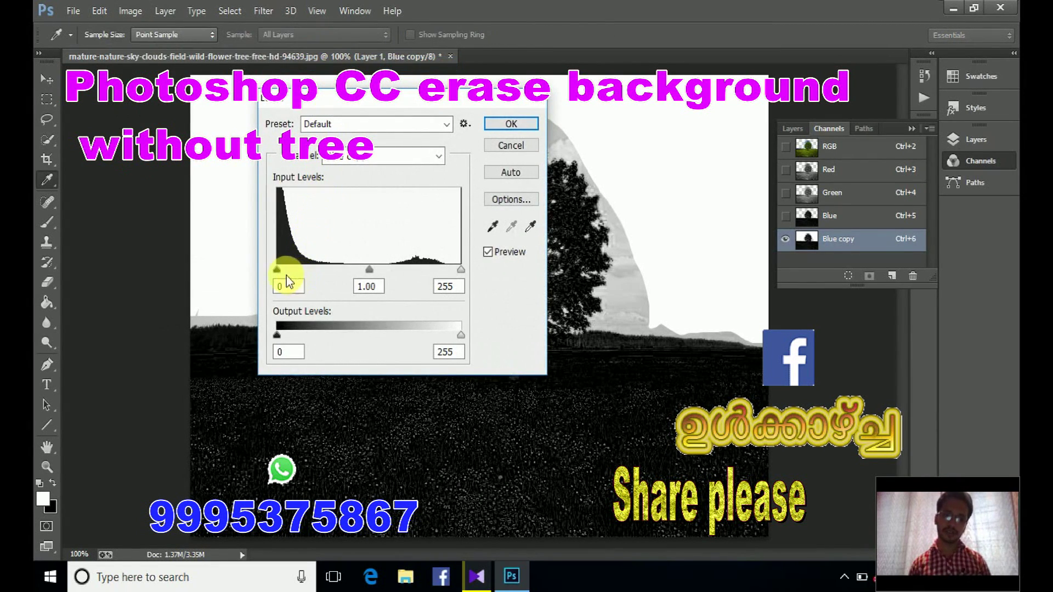
left_click_drag(278, 270, 327, 283)
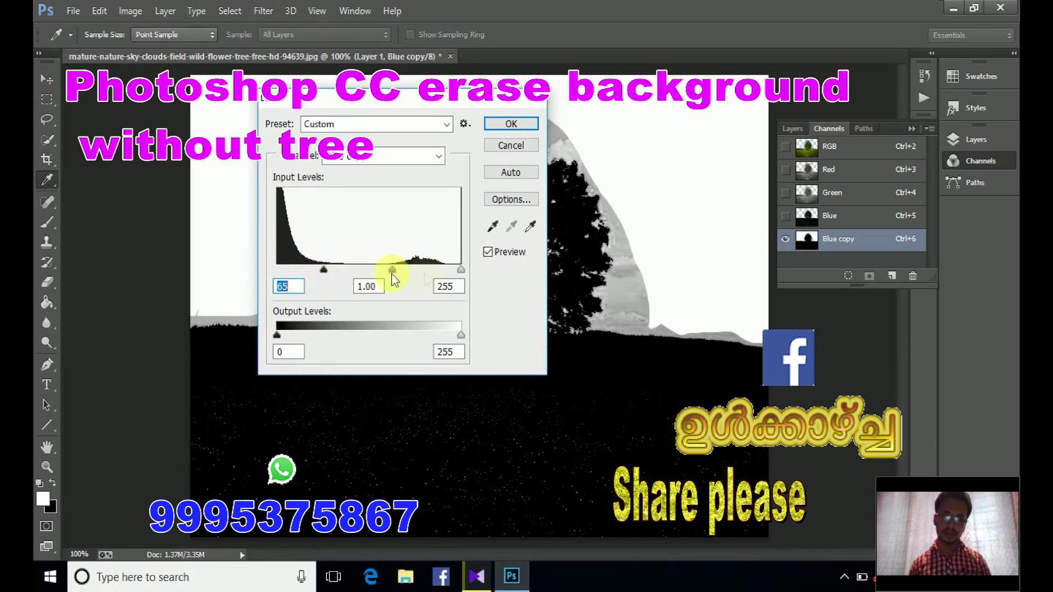
left_click_drag(458, 272, 433, 281)
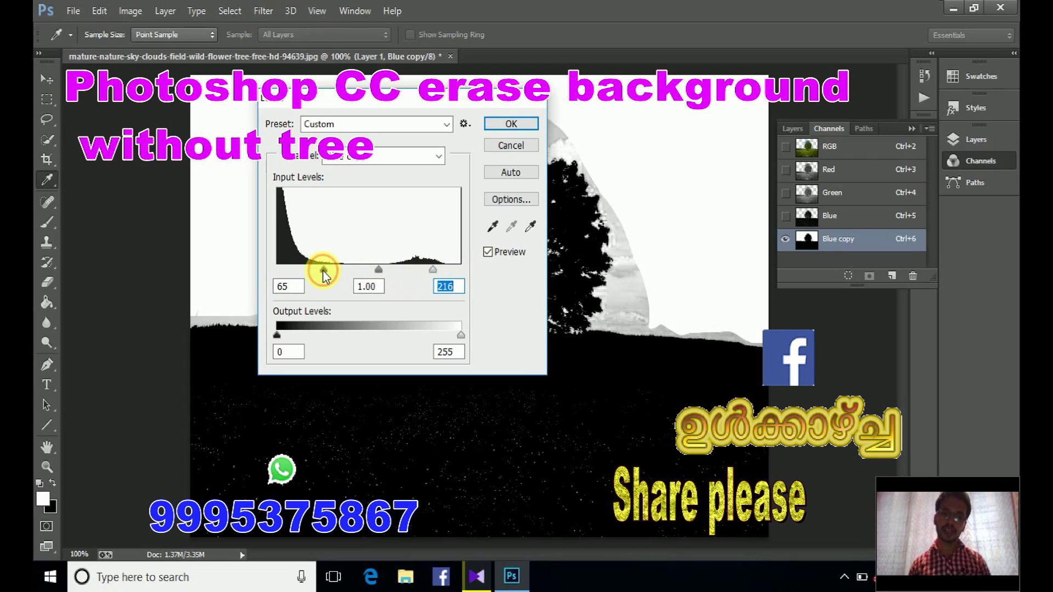
left_click_drag(324, 270, 343, 273)
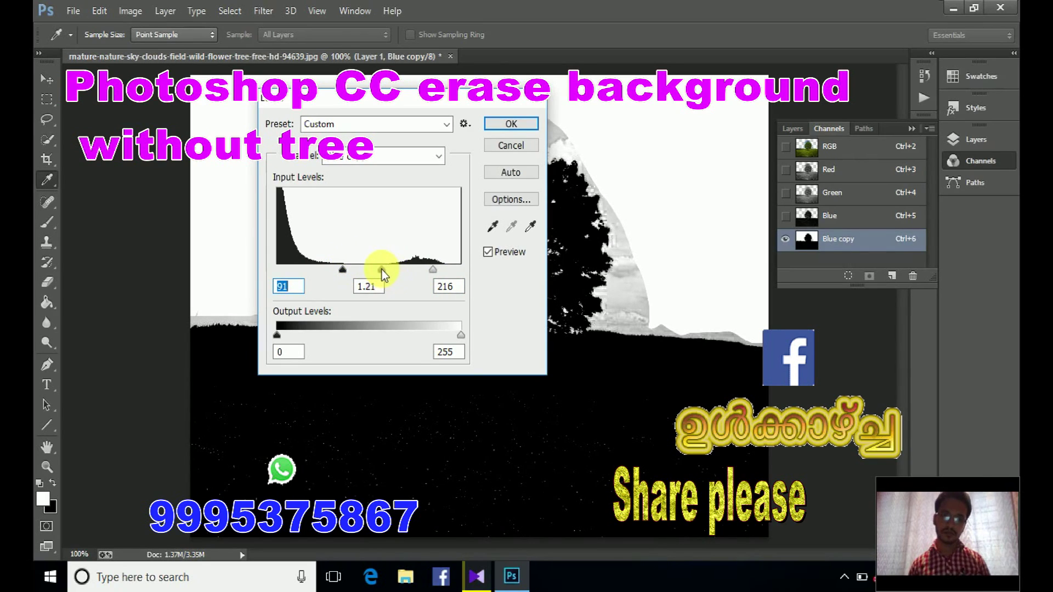
left_click_drag(384, 270, 416, 272)
left_click(497, 130)
left_click(502, 128)
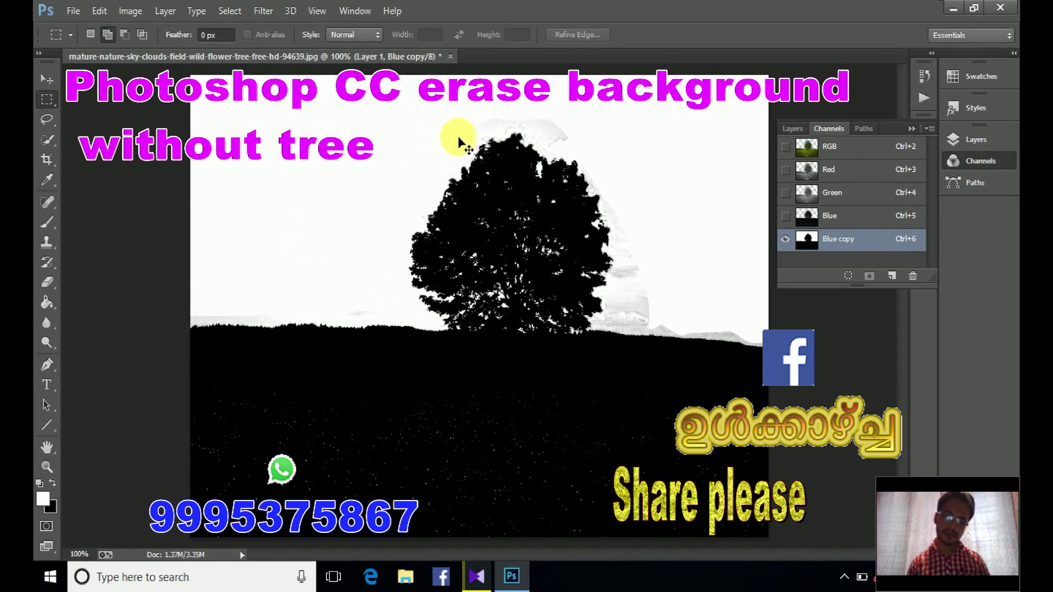
Step: Paint over the white specks in the meadow in black with the Brush tool, and reduce the brush size to 60
left_click(374, 432)
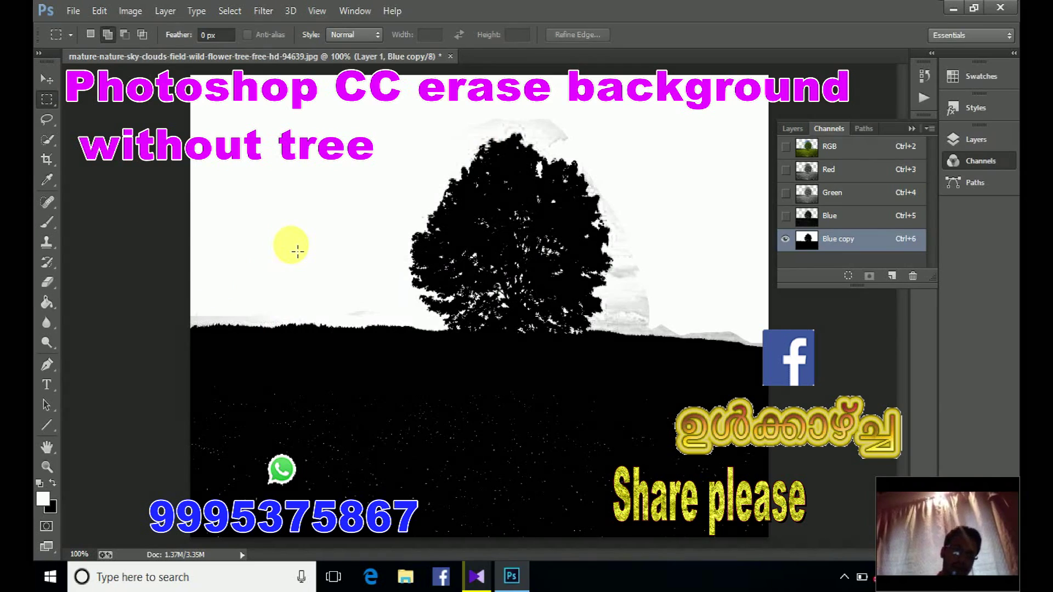
key("b")
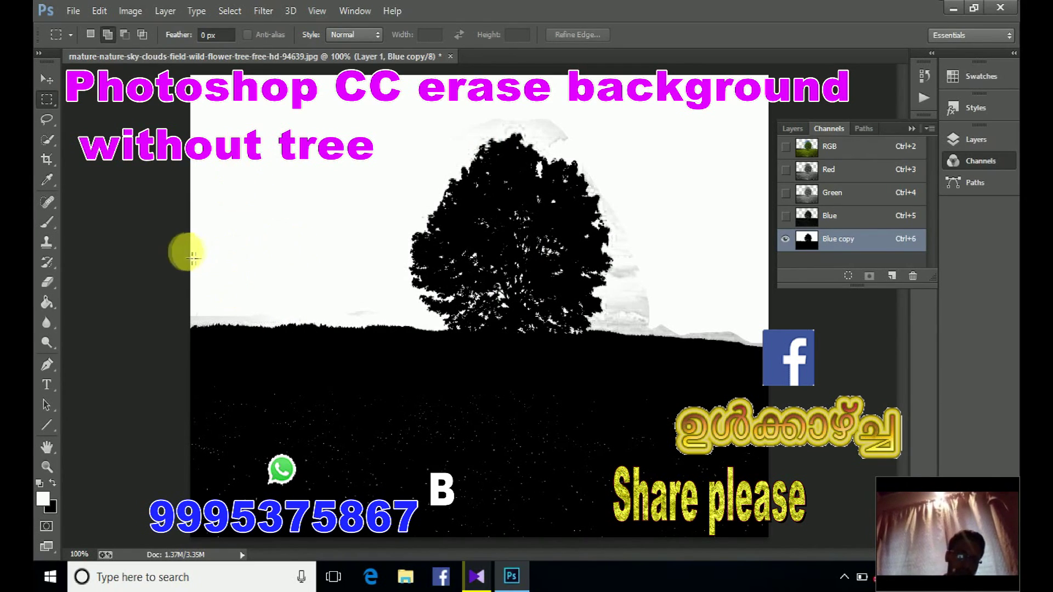
right_click(45, 222)
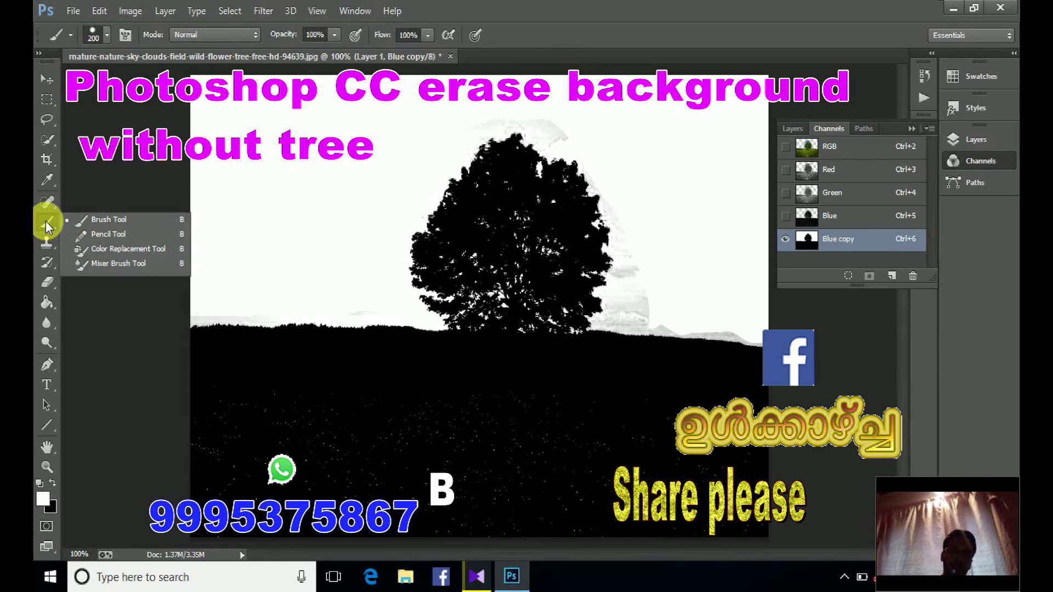
left_click(98, 224)
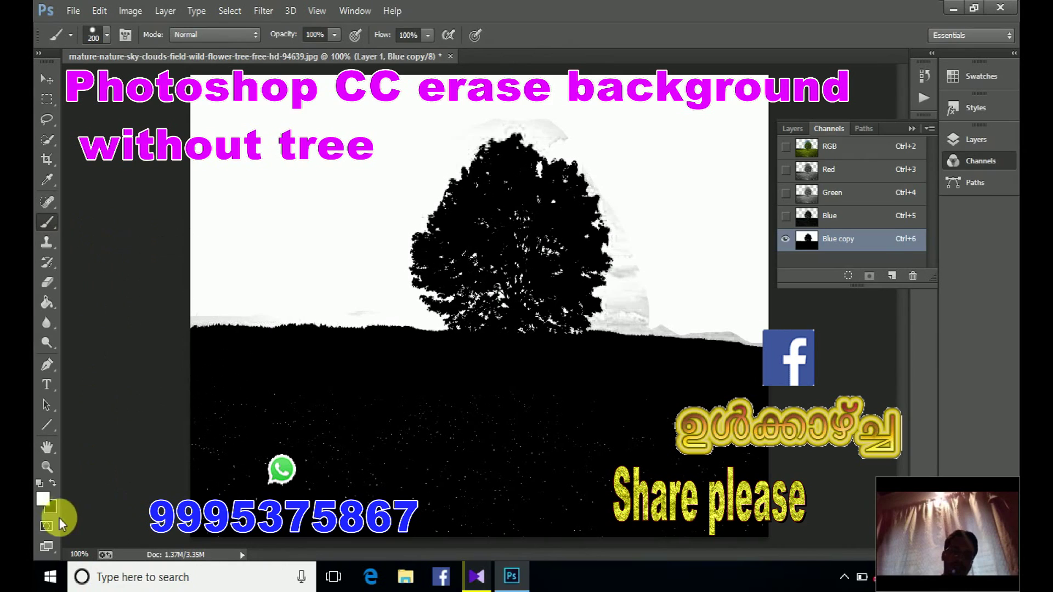
key("x")
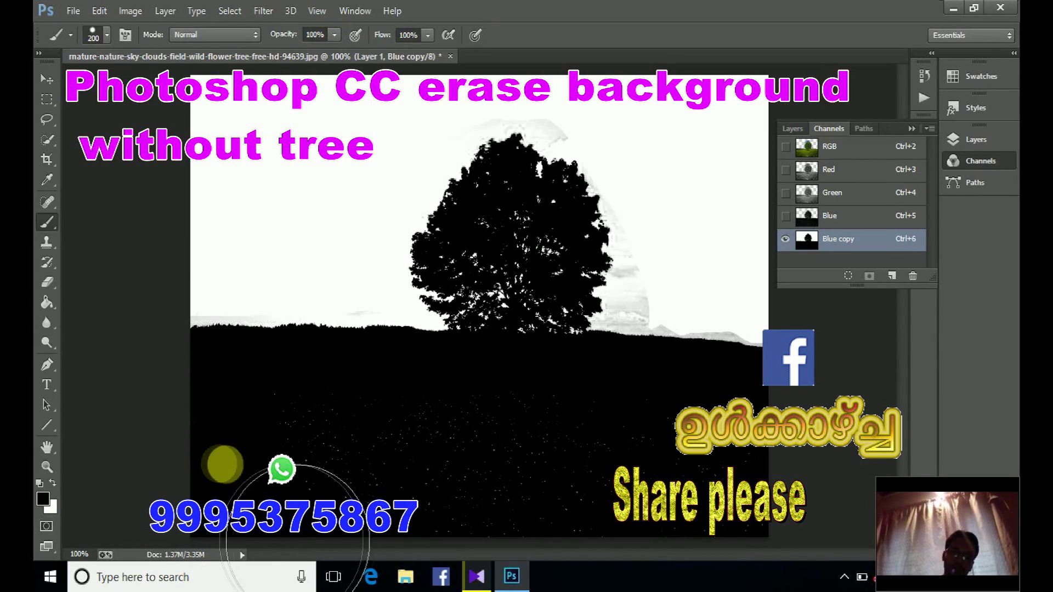
mouse_move(346, 469)
left_mouse_down()
mouse_move(689, 460)
mouse_move(730, 476)
mouse_move(736, 501)
mouse_move(587, 464)
mouse_move(557, 430)
mouse_move(419, 409)
mouse_move(376, 418)
mouse_move(218, 504)
mouse_move(327, 511)
mouse_move(726, 486)
left_mouse_up()
key("bracketleft")
key("bracketleft")
key("bracketleft")
key("bracketleft")
key("bracketleft")
key("bracketleft")
key("bracketleft")
key("bracketleft")
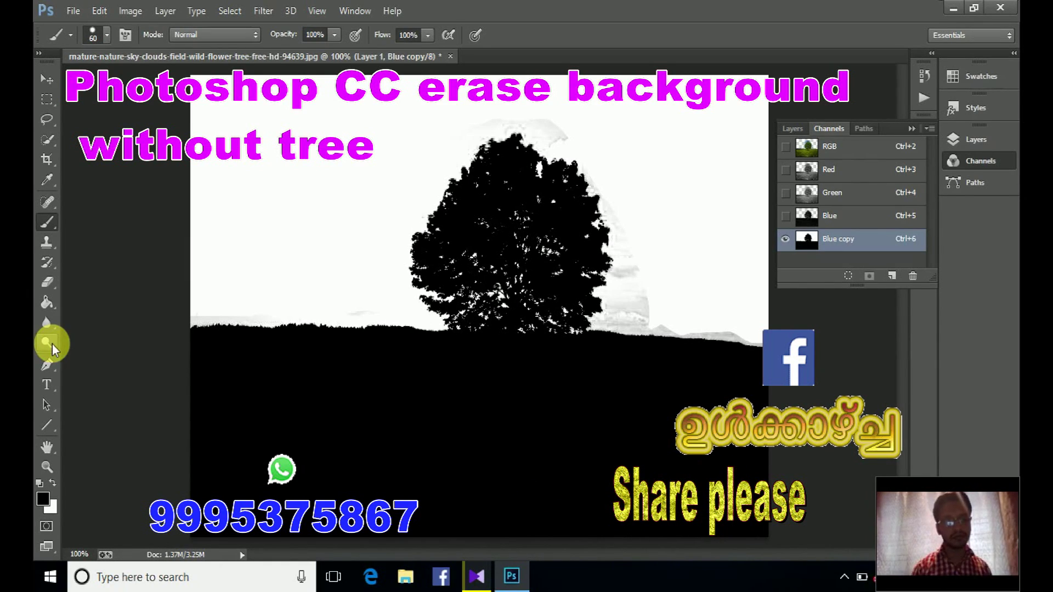
Step: Dodge the gaps in the tree's foliage with the range set to Midtones and the brush enlarged to 200
key("o")
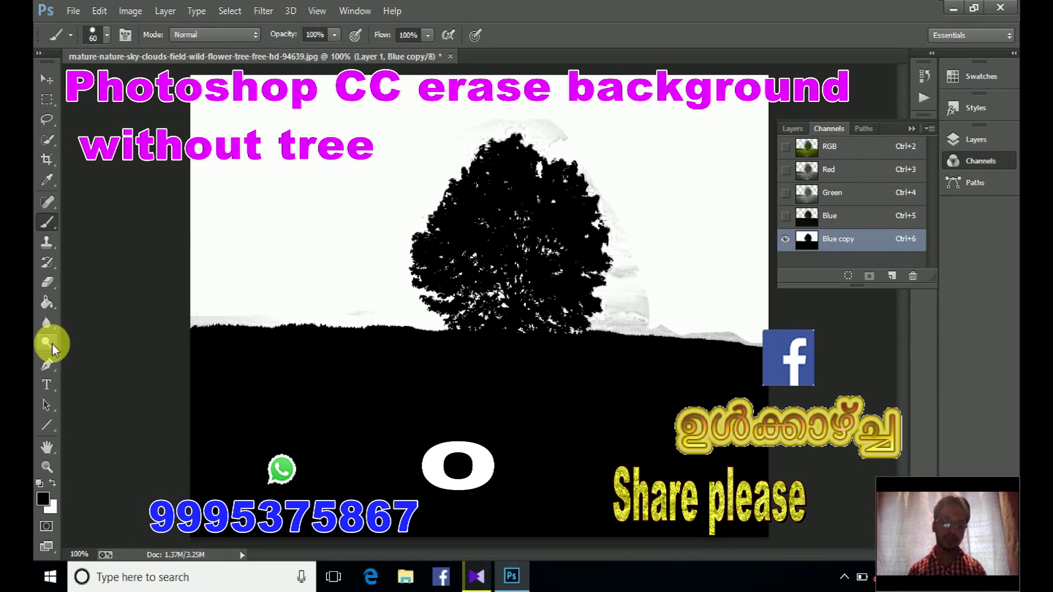
left_click(52, 344)
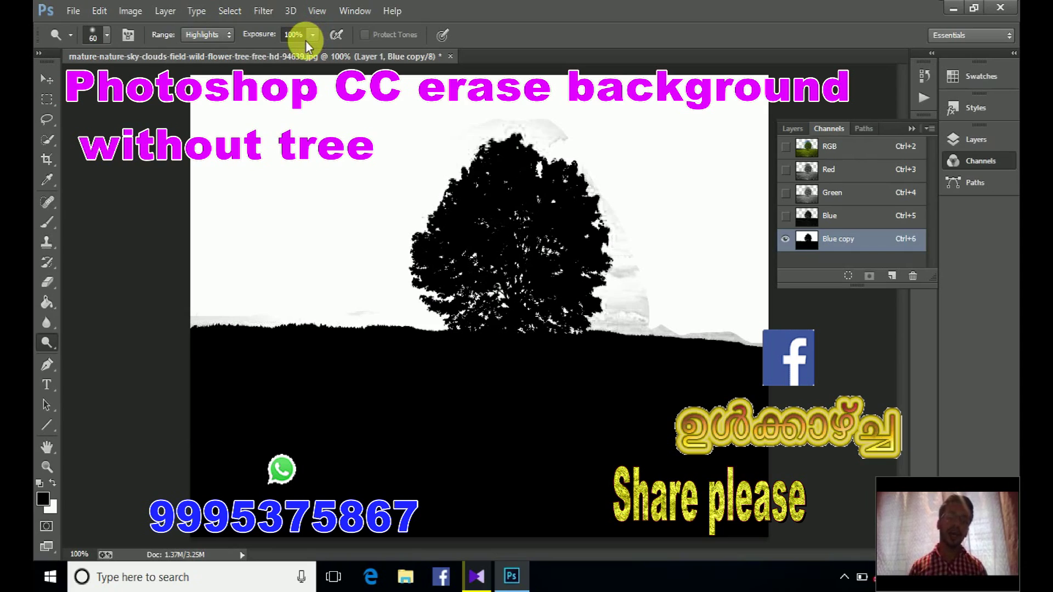
left_click(225, 36)
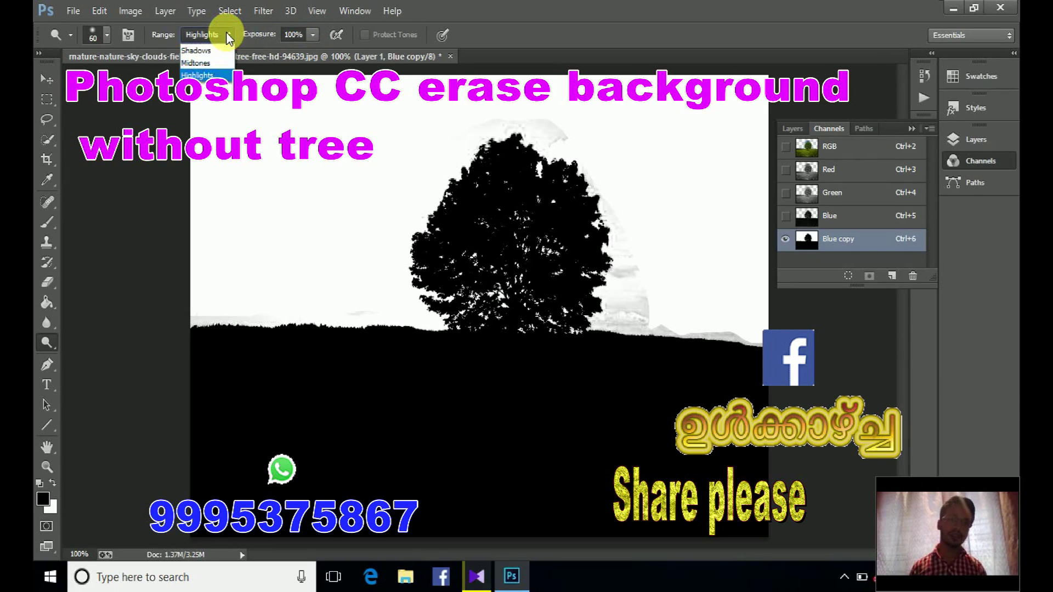
left_click(217, 64)
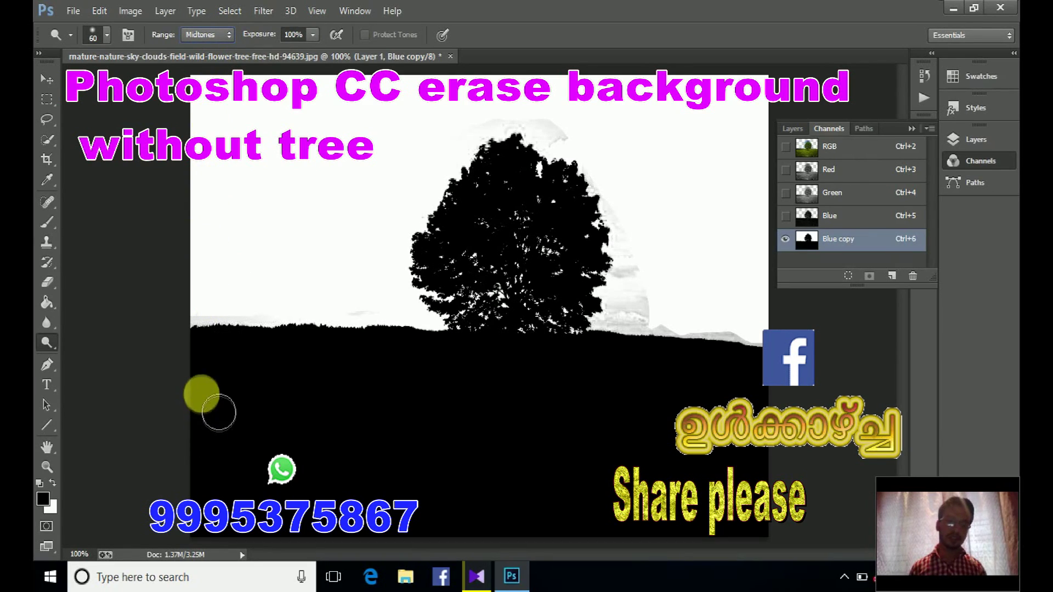
left_click(211, 375)
mouse_move(355, 374)
left_mouse_down()
mouse_move(468, 307)
mouse_move(506, 245)
mouse_move(493, 322)
mouse_move(502, 208)
mouse_move(456, 284)
mouse_move(458, 233)
mouse_move(517, 203)
mouse_move(523, 221)
mouse_move(501, 192)
left_mouse_up()
key("bracketright")
key("bracketright")
key("bracketright")
key("bracketright")
key("bracketright")
key("bracketright")
key("bracketright")
key("bracketright")
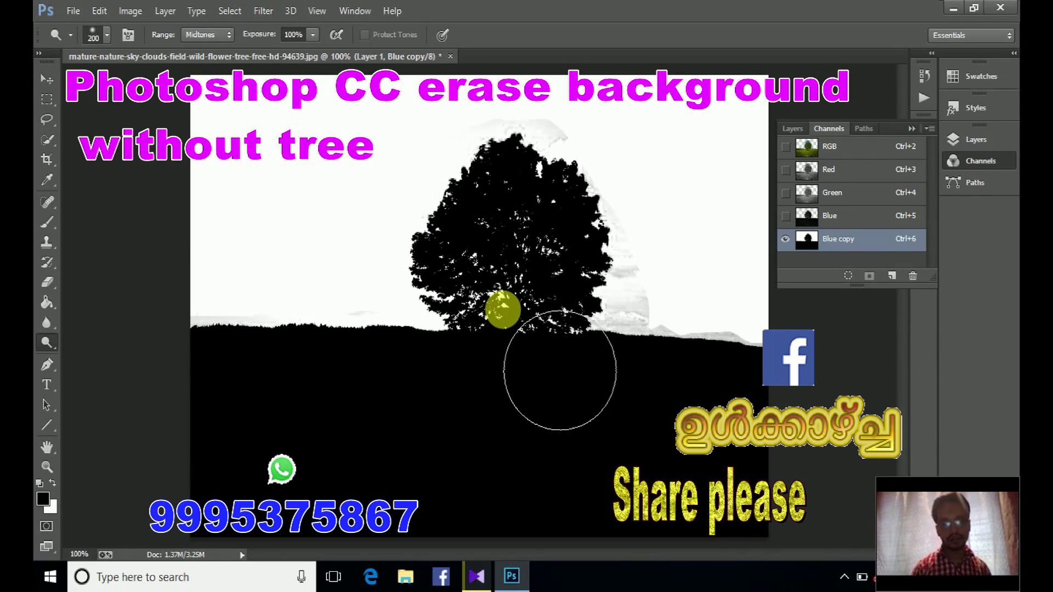
mouse_move(550, 253)
left_mouse_down()
mouse_move(579, 254)
mouse_move(609, 278)
mouse_move(636, 336)
mouse_move(626, 368)
mouse_move(507, 358)
mouse_move(533, 180)
mouse_move(522, 313)
mouse_move(492, 390)
mouse_move(498, 421)
mouse_move(578, 461)
mouse_move(588, 434)
mouse_move(593, 449)
mouse_move(638, 437)
mouse_move(726, 459)
mouse_move(765, 482)
mouse_move(822, 451)
mouse_move(620, 521)
mouse_move(349, 533)
mouse_move(197, 501)
mouse_move(285, 434)
mouse_move(294, 490)
mouse_move(453, 573)
mouse_move(802, 577)
mouse_move(653, 521)
mouse_move(528, 395)
mouse_move(632, 411)
mouse_move(603, 405)
left_mouse_up()
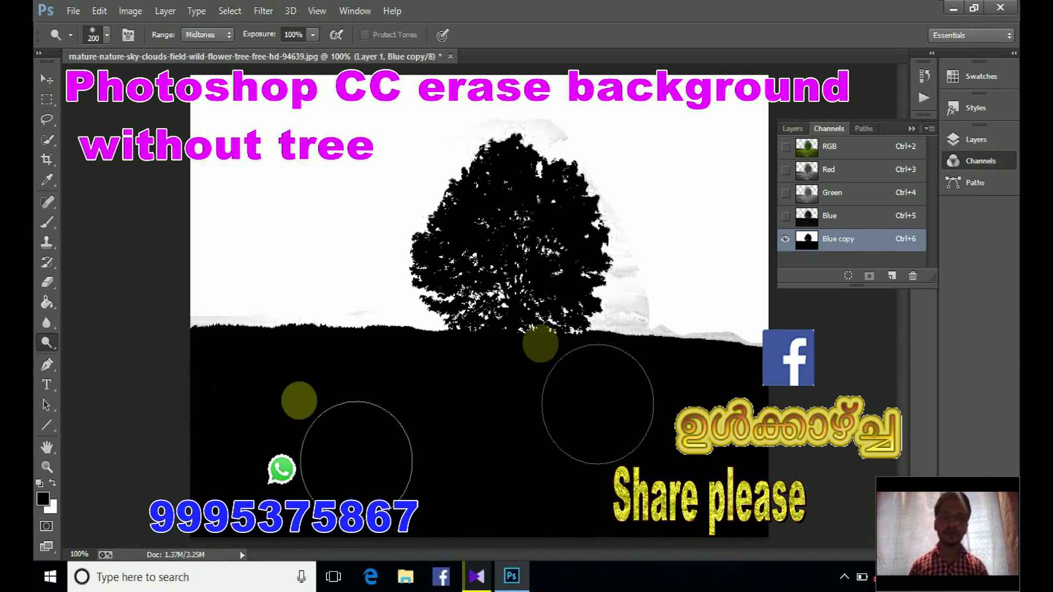
Step: Dodge the gray cloud remnants around the tree and above the horizon to white with the range set to Highlights
left_click(224, 35)
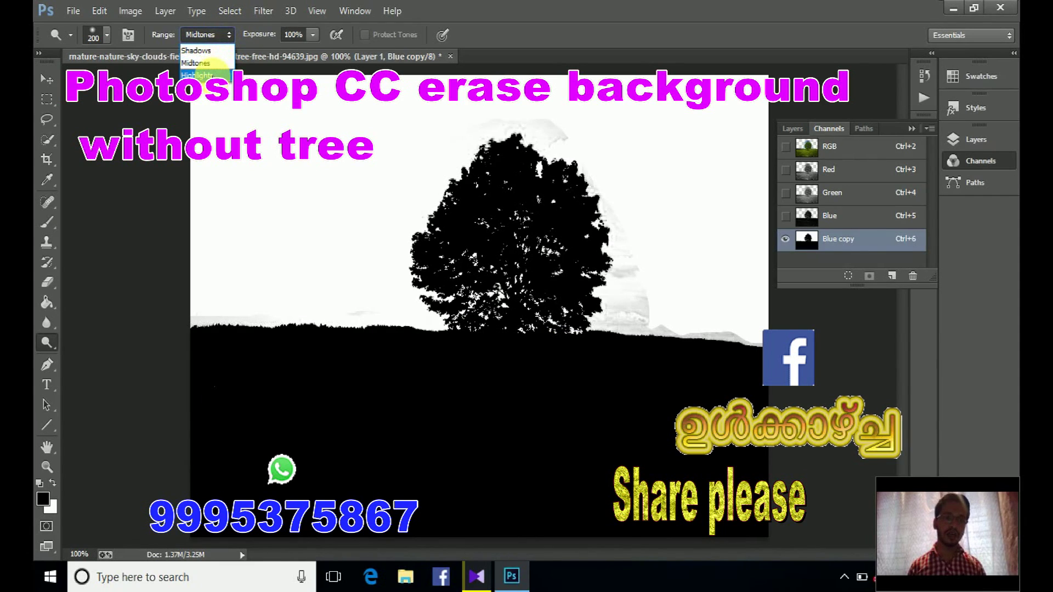
left_click(199, 75)
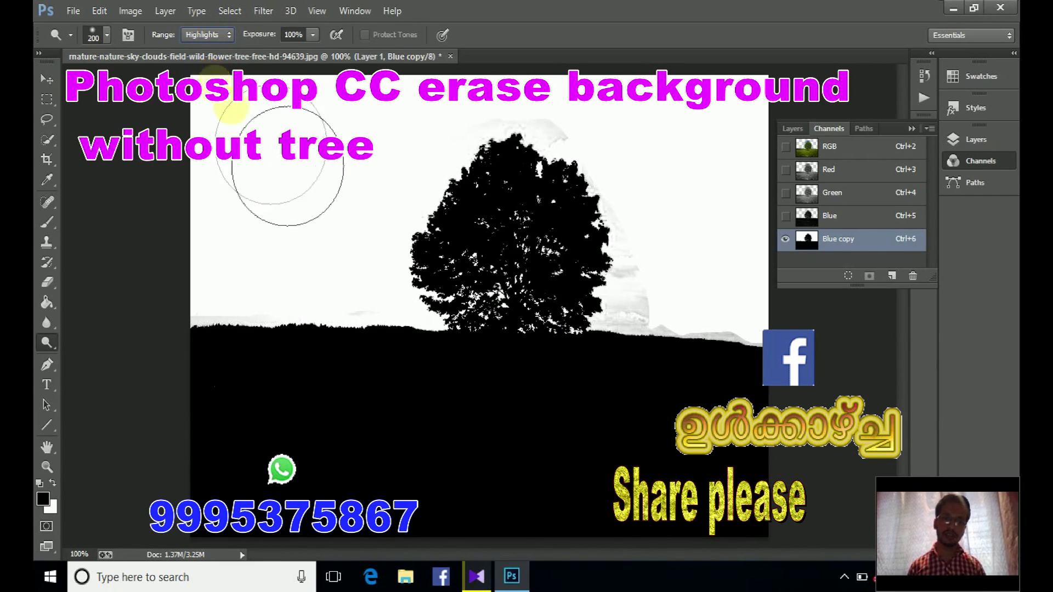
mouse_move(531, 281)
left_mouse_down()
mouse_move(582, 261)
mouse_move(609, 278)
mouse_move(620, 327)
mouse_move(608, 389)
mouse_move(565, 413)
mouse_move(469, 351)
mouse_move(516, 387)
mouse_move(499, 408)
mouse_move(230, 429)
mouse_move(288, 420)
mouse_move(424, 430)
mouse_move(665, 411)
mouse_move(782, 420)
mouse_move(819, 443)
left_mouse_up()
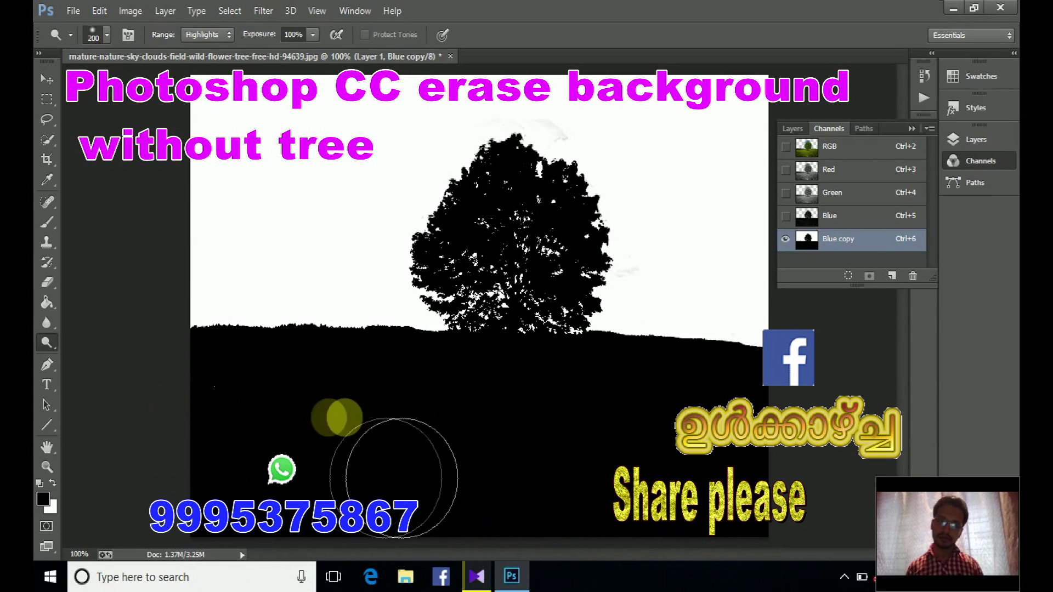
mouse_move(490, 373)
left_mouse_down()
mouse_move(538, 228)
mouse_move(496, 167)
mouse_move(538, 169)
mouse_move(558, 259)
mouse_move(451, 301)
mouse_move(426, 248)
left_mouse_up()
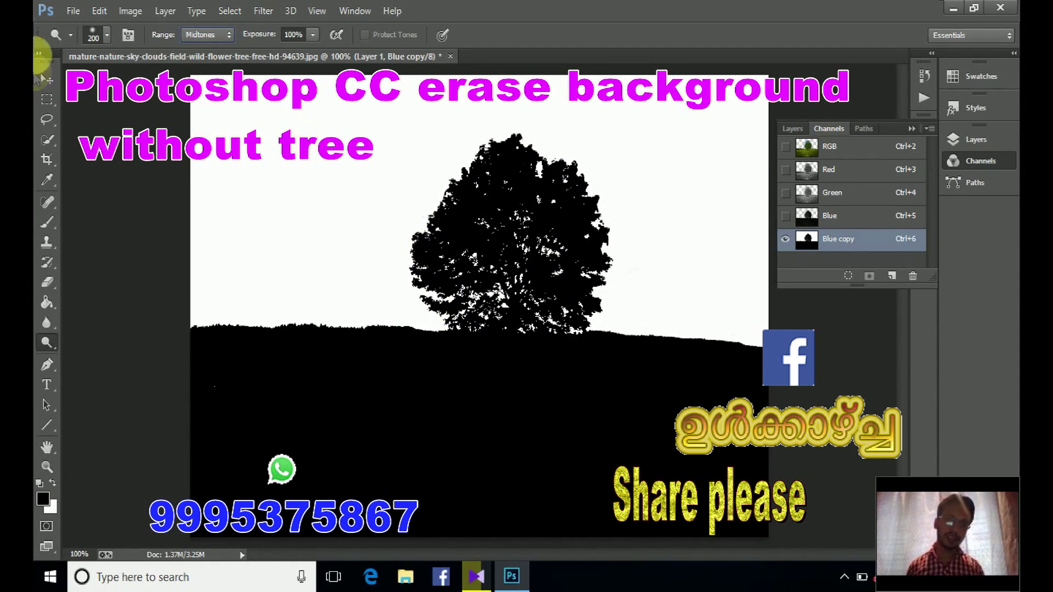
Step: Load the Blue copy channel as a selection and switch back to the RGB composite channel
left_click(848, 275)
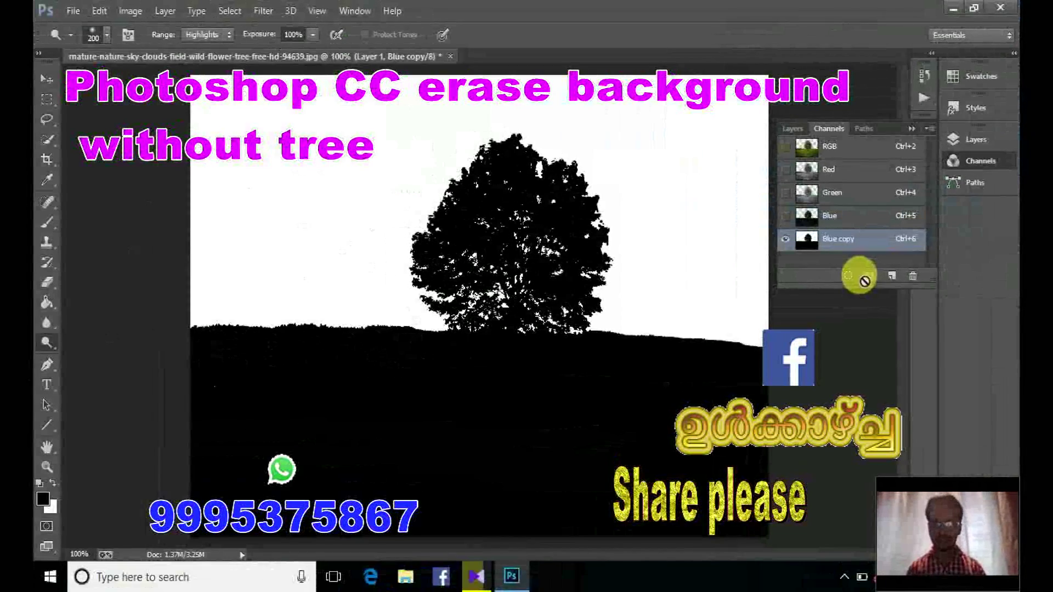
left_click_drag(864, 281, 853, 282)
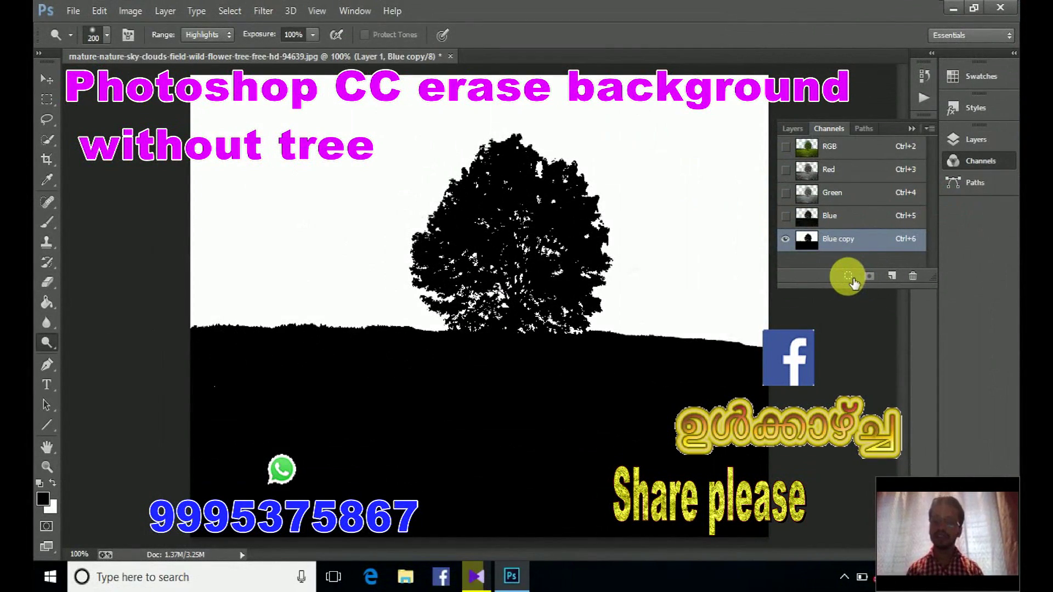
left_click(847, 277)
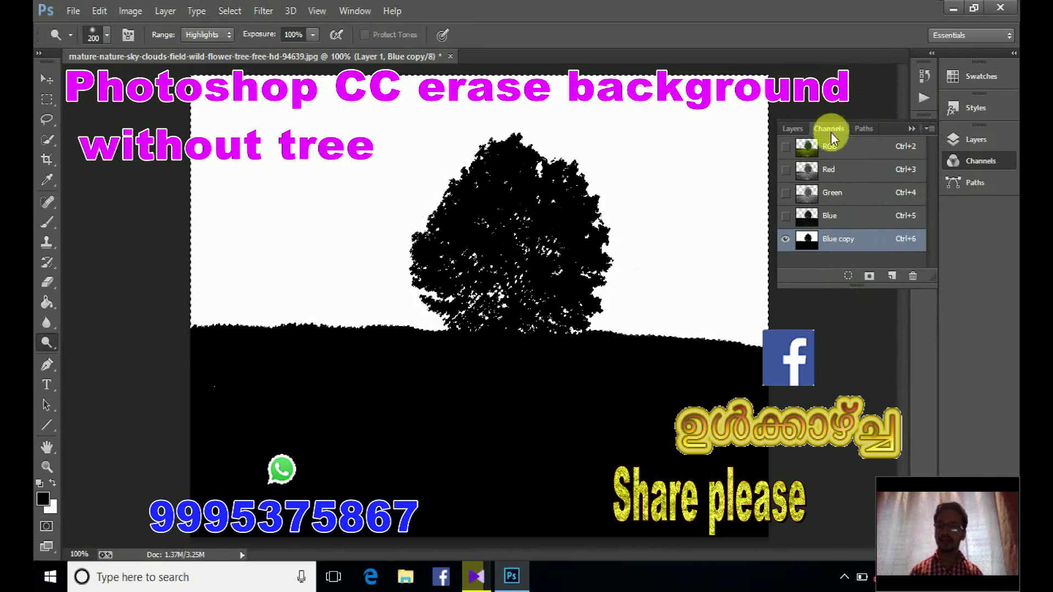
left_click(831, 152)
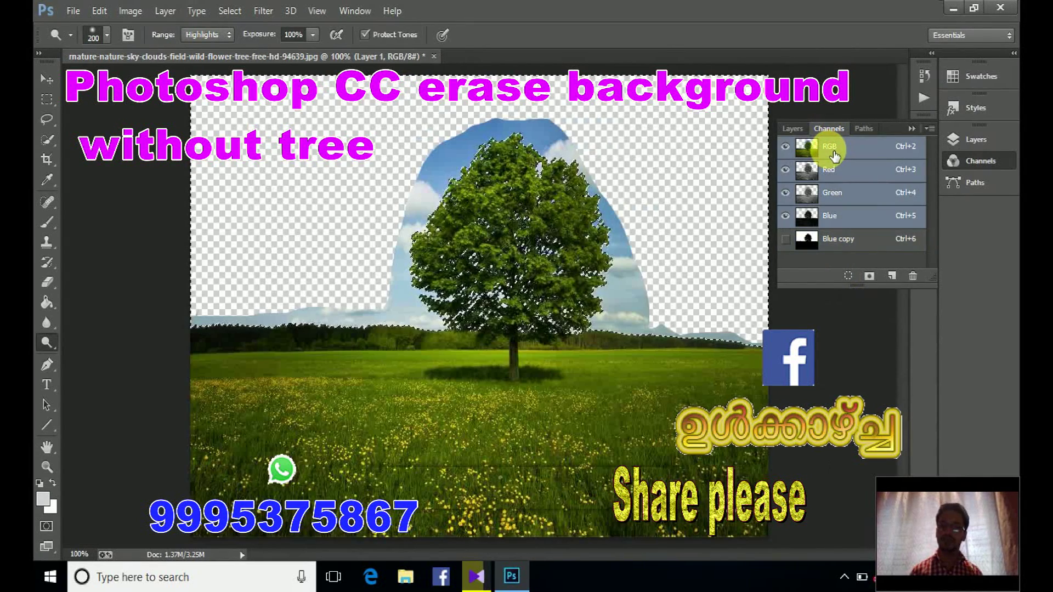
Step: Invert the selection, copy the tree and meadow from Layer 1 to a new layer, and hide Layer 1
left_click(784, 129)
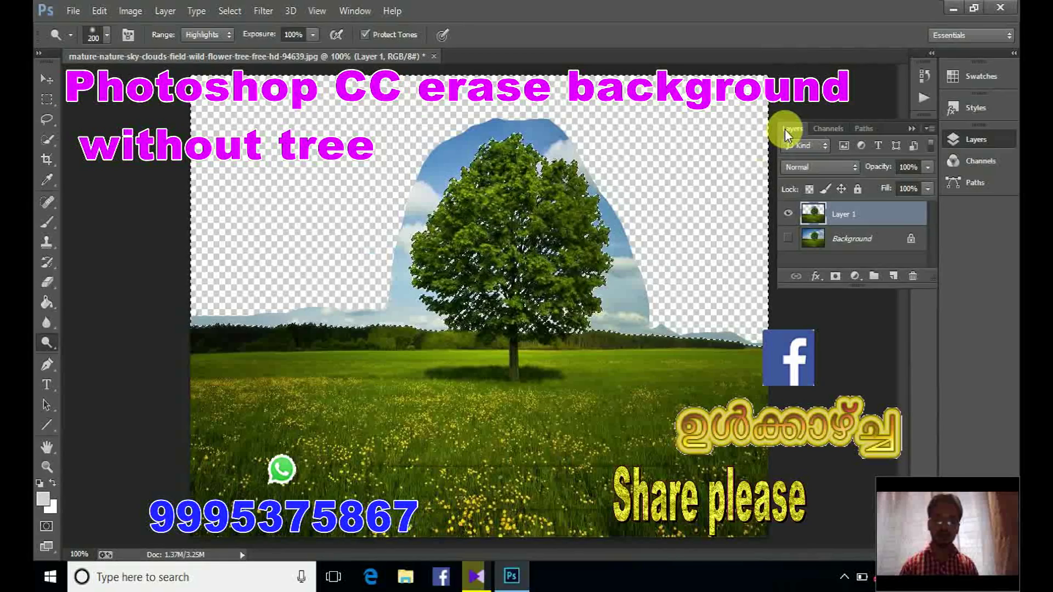
key("ctrl+shift+i")
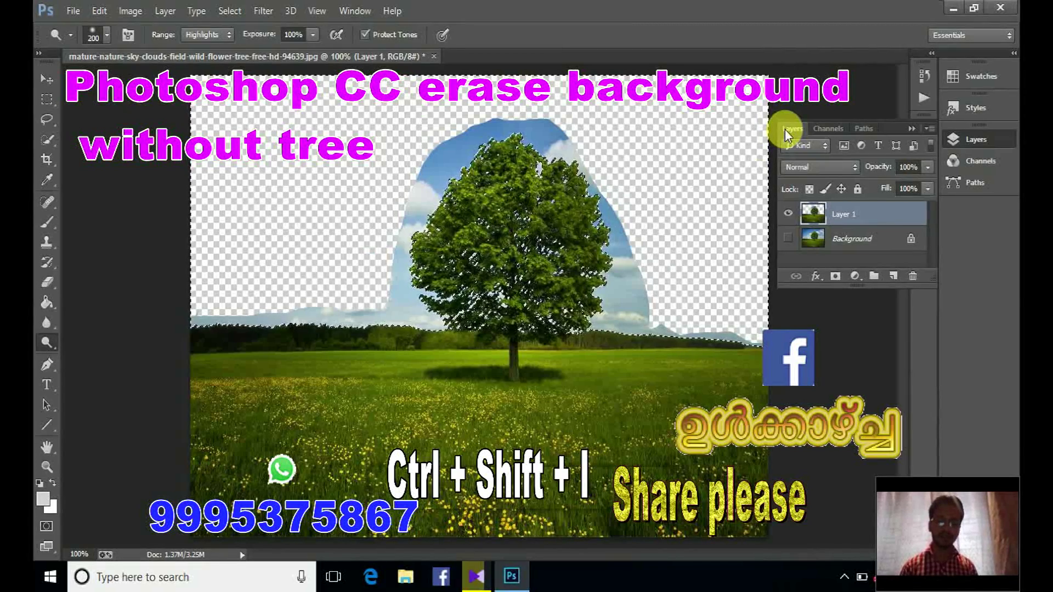
key("ctrl+shift+i")
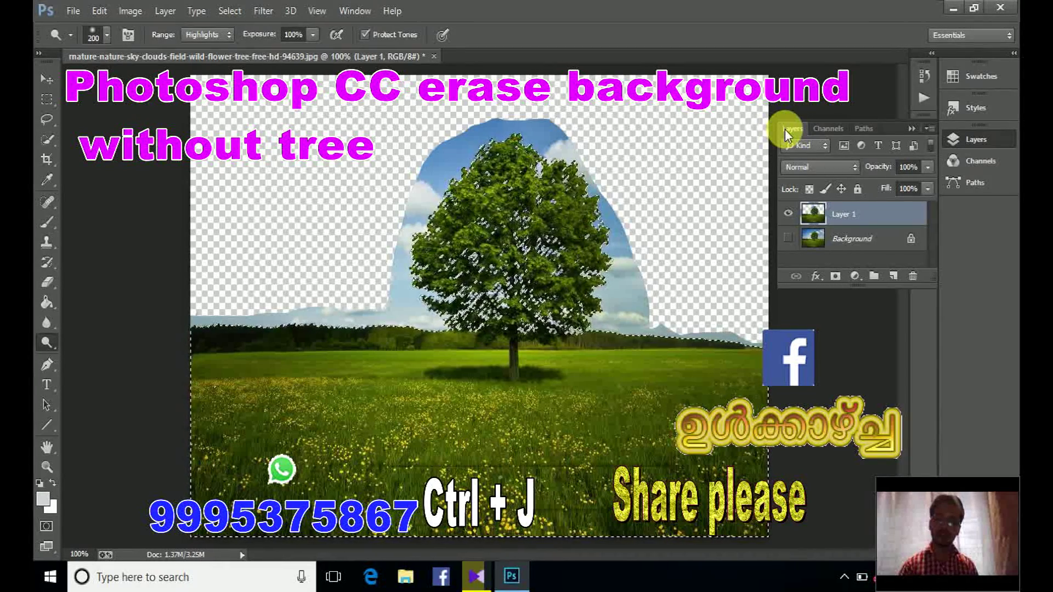
key("ctrl+j")
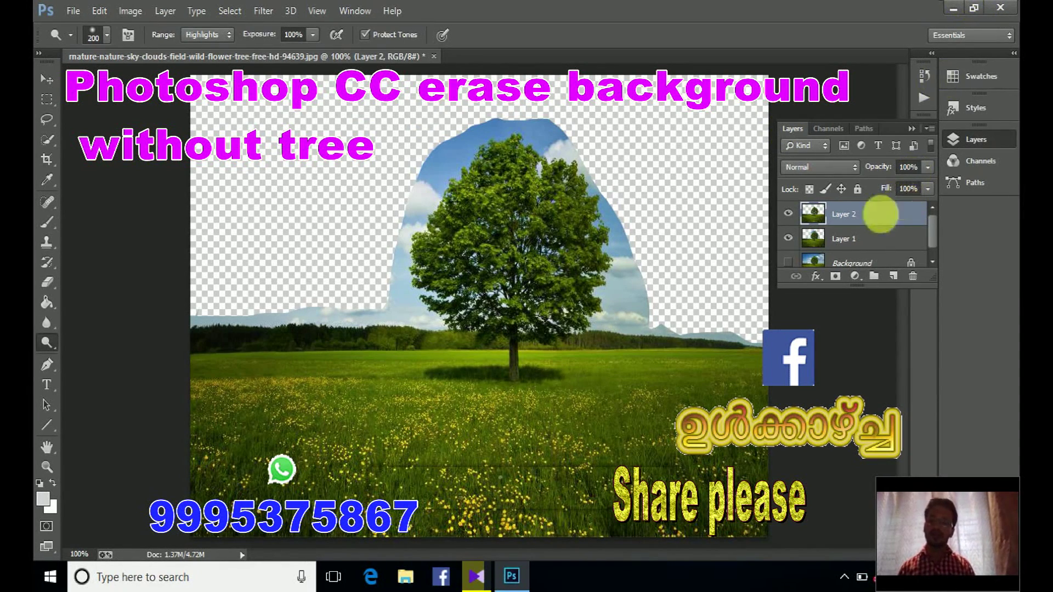
left_click(797, 243)
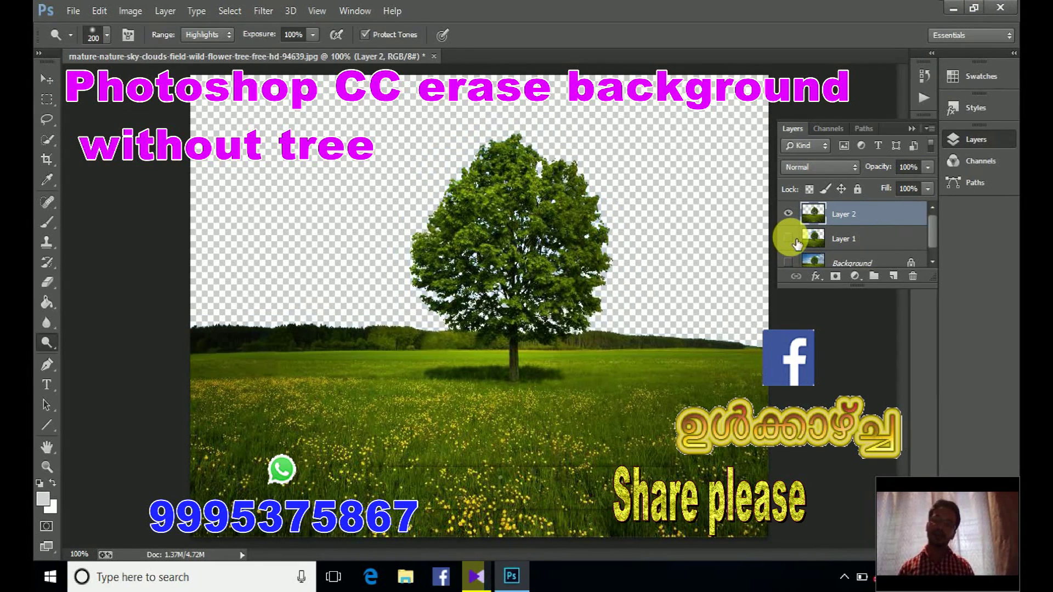